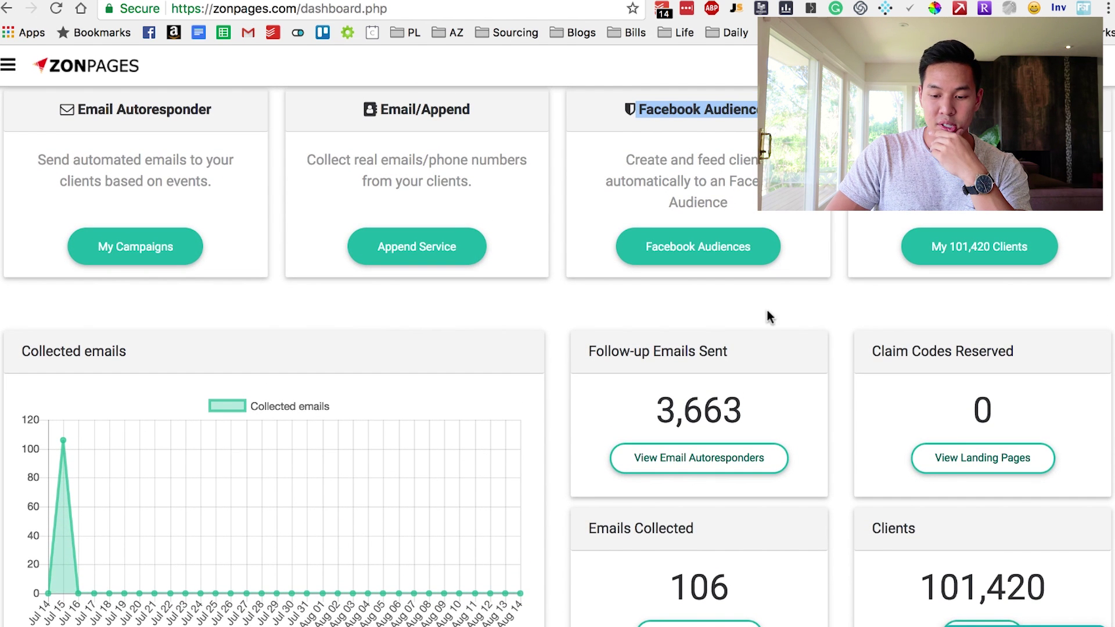
- Examine the client count and the collected-email statistics on the dashboard
{"action": "left_click_drag", "start_coordinate": [939, 588], "coordinate": [1045, 589]}
{"action": "left_click", "coordinate": [1045, 590]}
{"action": "left_click_drag", "start_coordinate": [922, 587], "coordinate": [1045, 589]}
{"action": "left_click", "coordinate": [858, 553]}
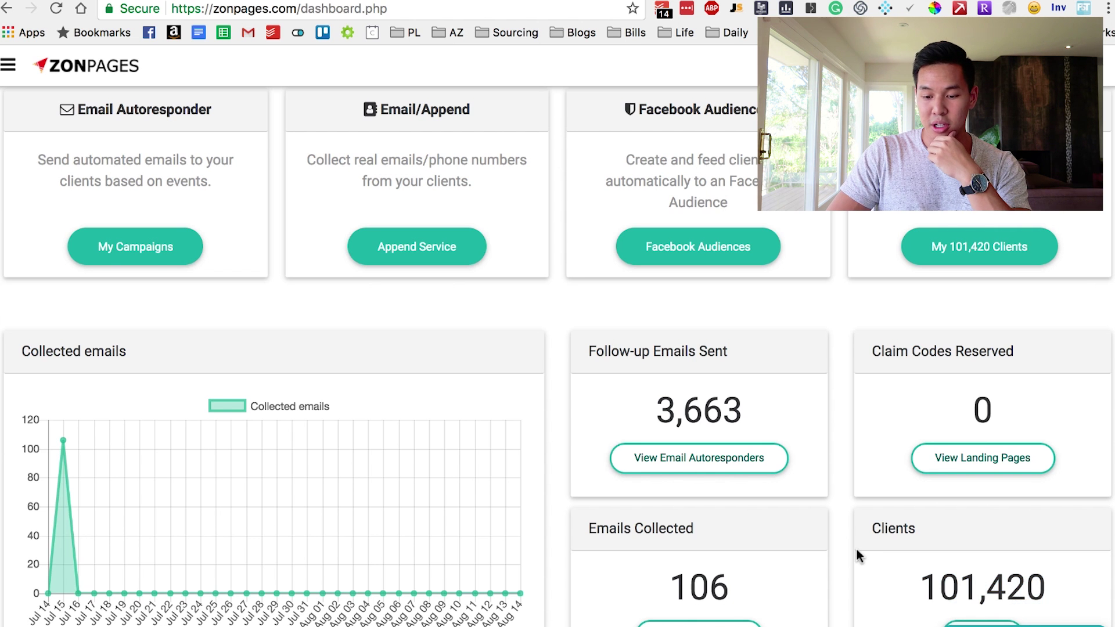
{"action": "scroll", "coordinate": [855, 549], "scroll_direction": "down", "scroll_amount": 3}
{"action": "scroll", "coordinate": [856, 549], "scroll_direction": "up", "scroll_amount": 2}
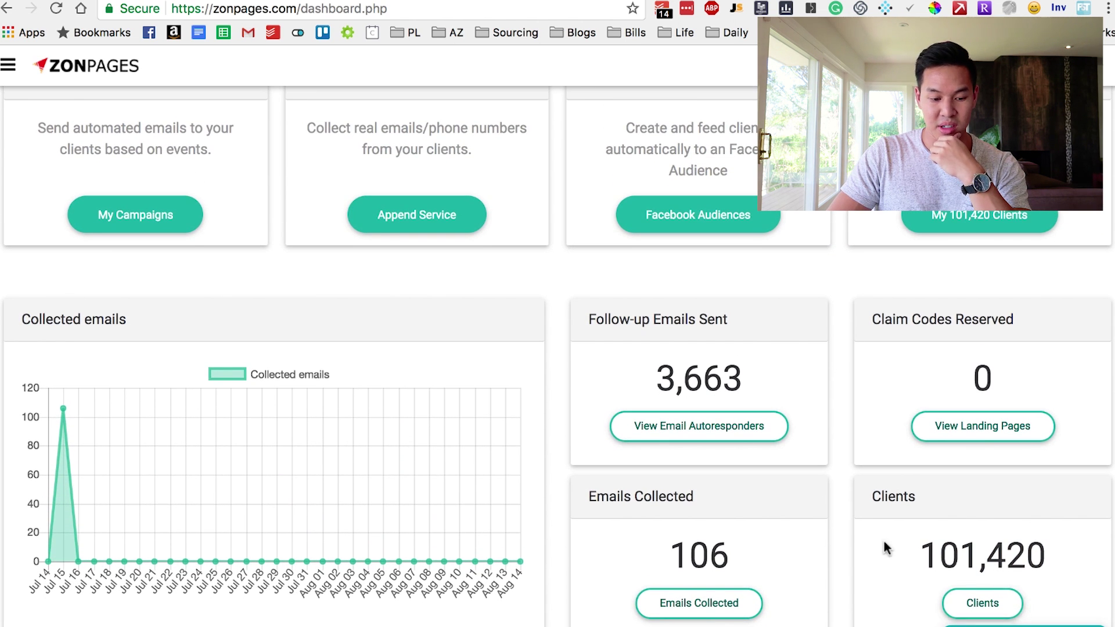
{"action": "scroll", "coordinate": [885, 548], "scroll_direction": "up", "scroll_amount": 4}
{"action": "scroll", "coordinate": [885, 547], "scroll_direction": "up", "scroll_amount": 1}
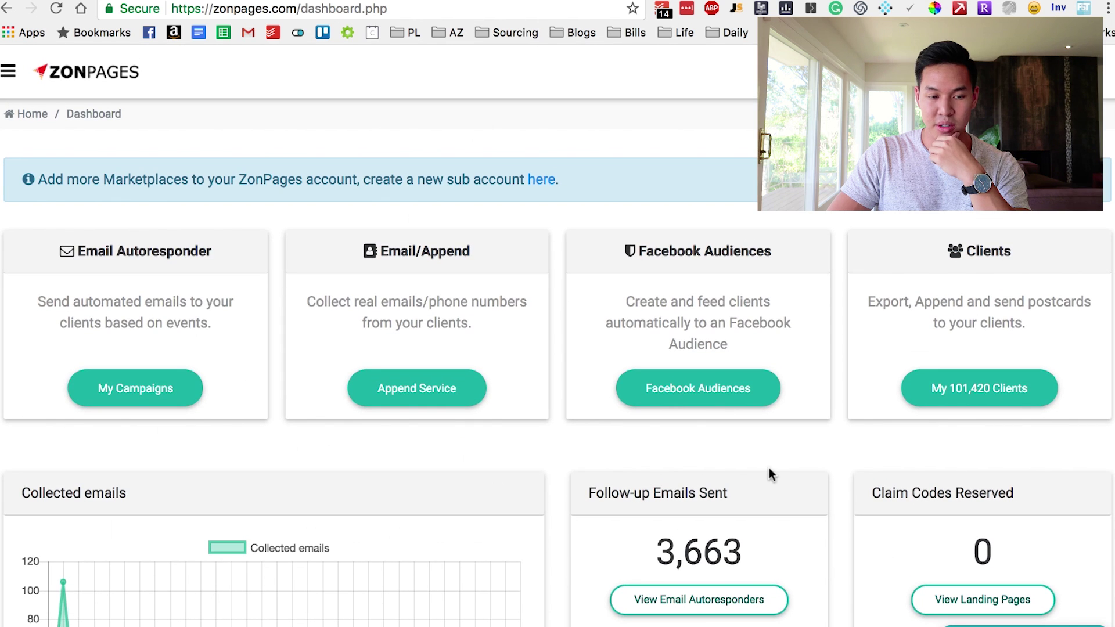
- Start a new audience under Facebook Audiences and select the Facebook ad account to use
{"action": "left_click", "coordinate": [721, 403]}
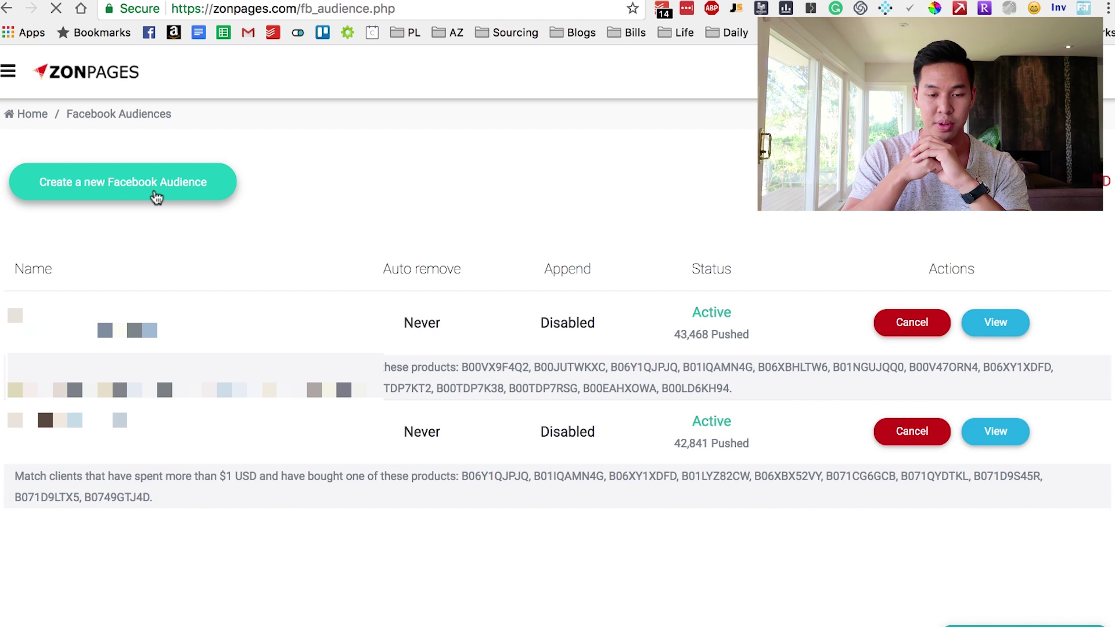
{"action": "left_click", "coordinate": [156, 195]}
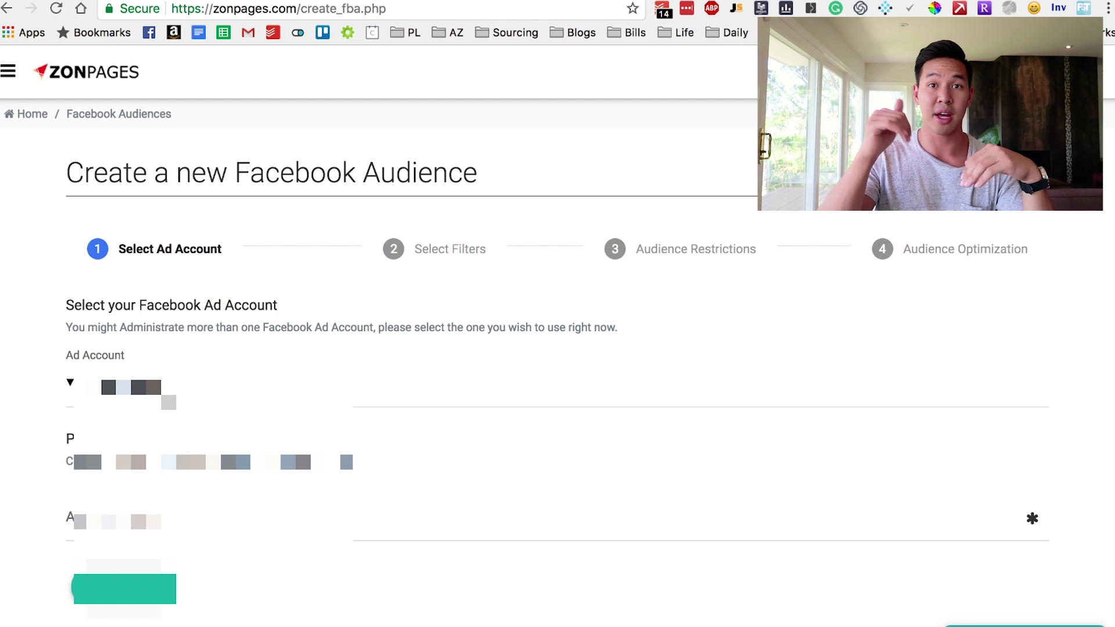
{"action": "left_click", "coordinate": [209, 388]}
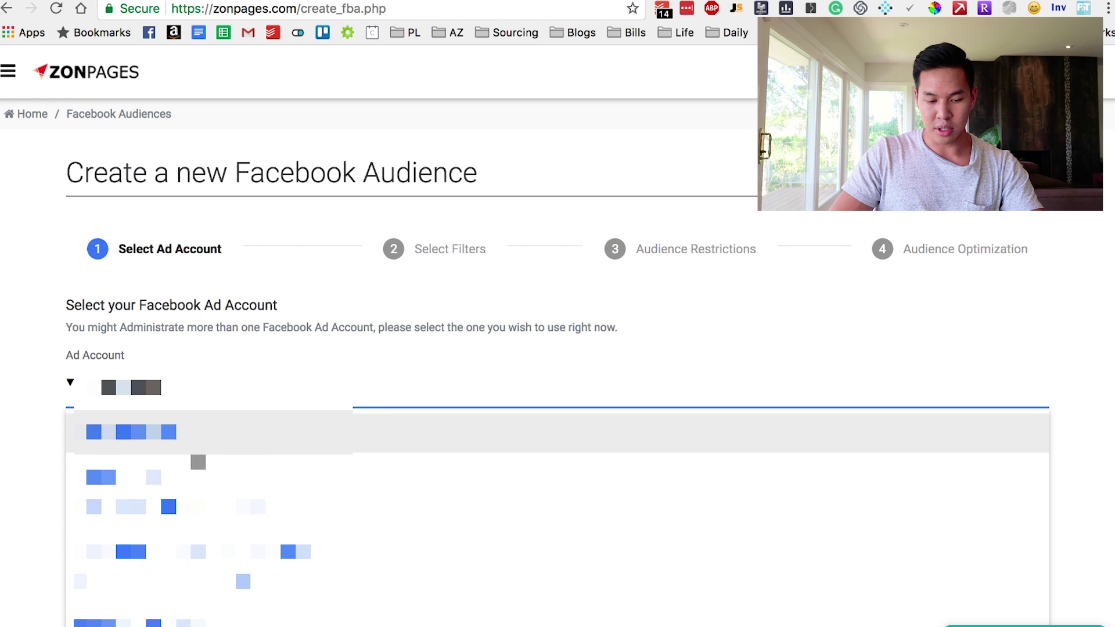
{"action": "left_click", "coordinate": [209, 471]}
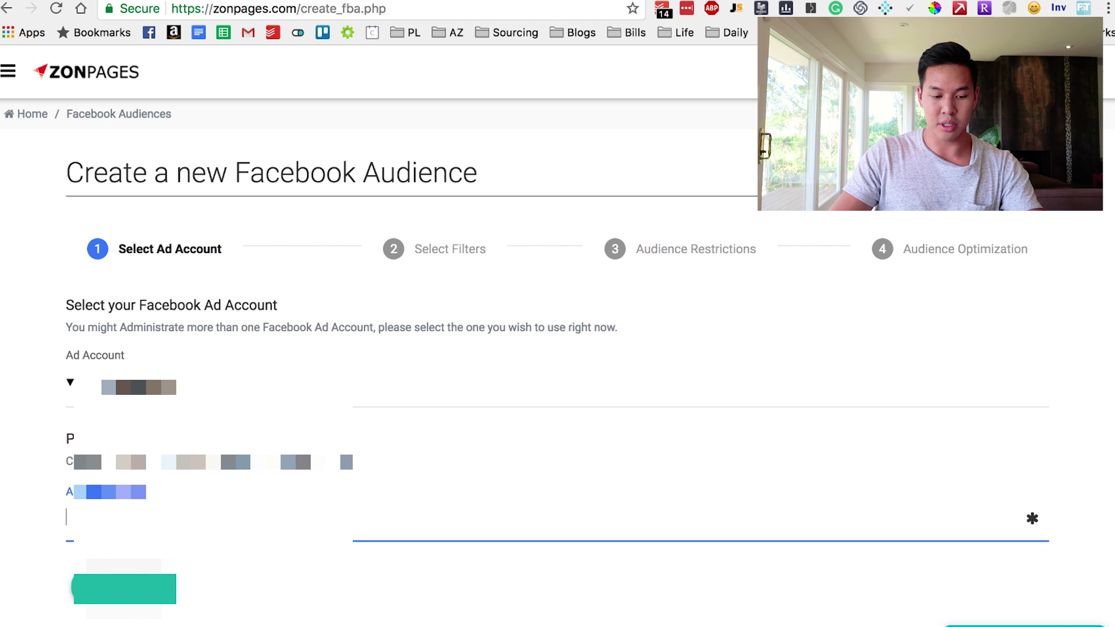
- Name the new audience "Seller Tradecraft Test" and continue to the filter selection
{"action": "type", "text": "Test"}
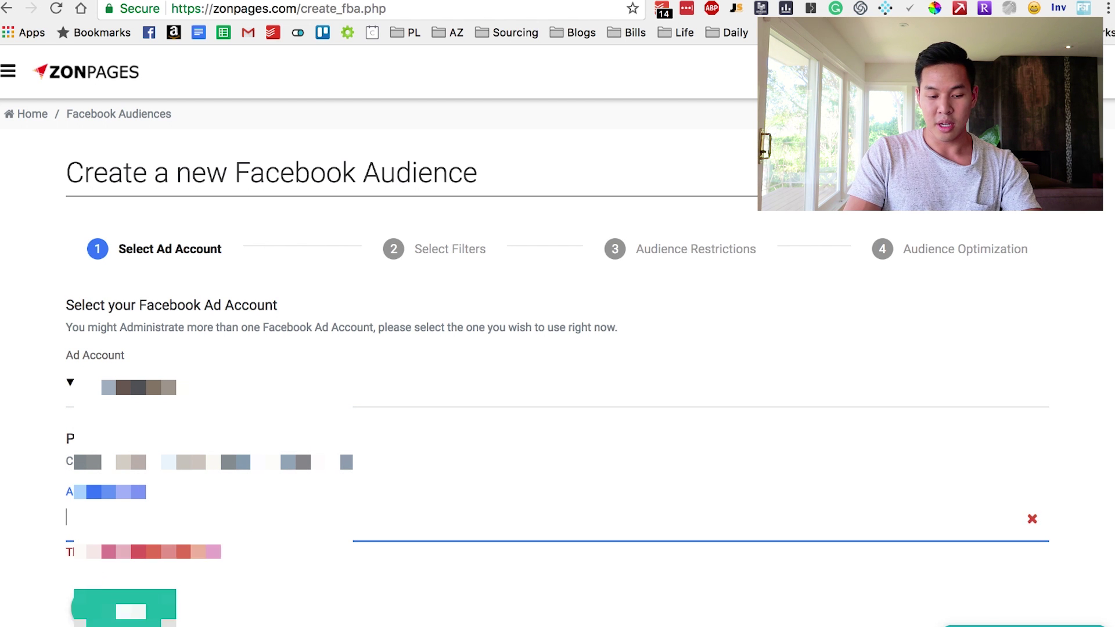
{"action": "key", "text": "BackSpace"}
{"action": "key", "text": "BackSpace"}
{"action": "key", "text": "BackSpace"}
{"action": "key", "text": "BackSpace"}
{"action": "type", "text": "Sale Buyers"}
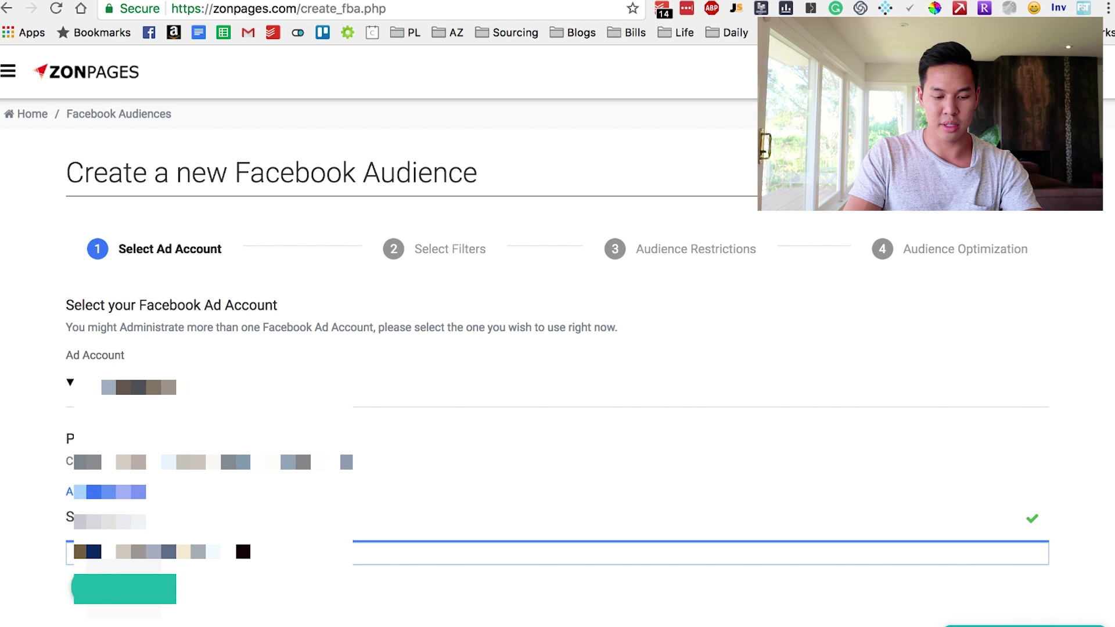
{"action": "type", "text": " Audience"}
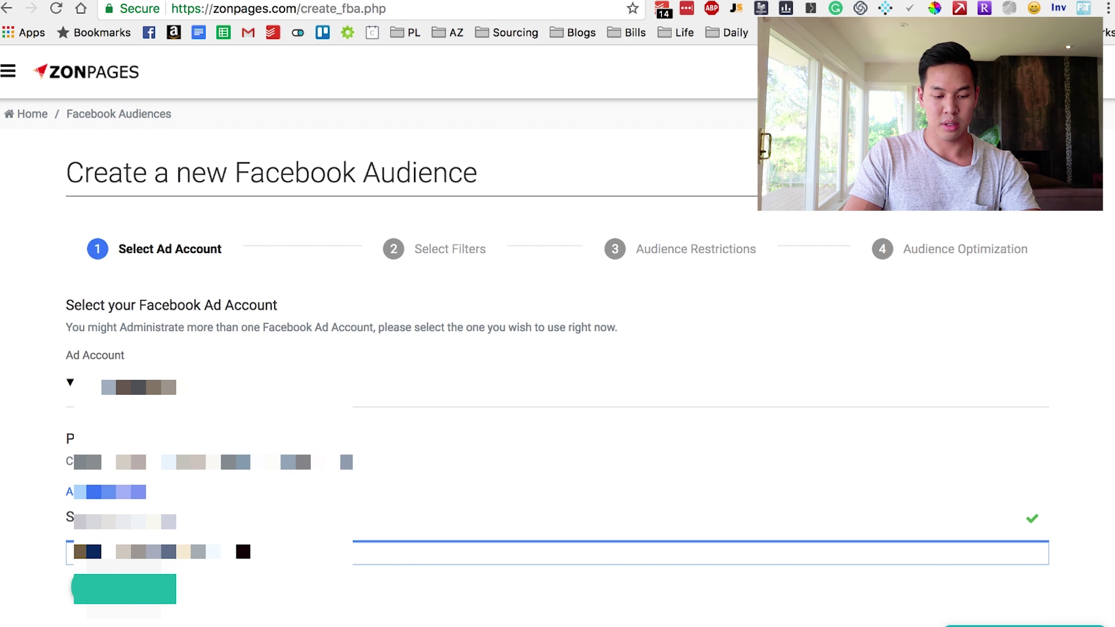
{"action": "key", "text": "Return"}
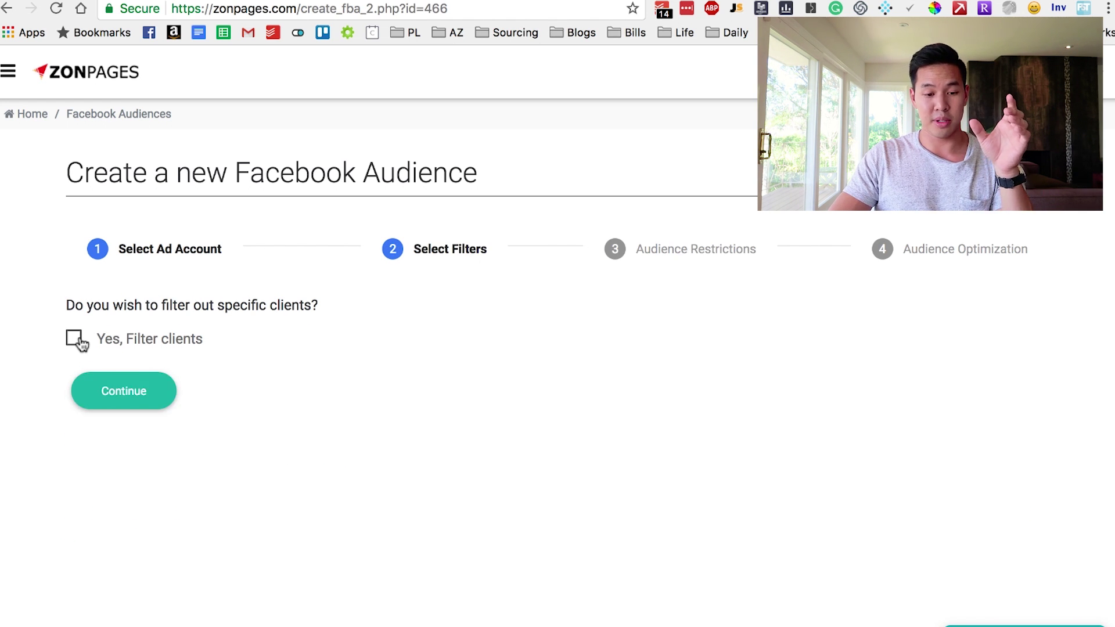
- Turn on client filtering and set the discount-received condition to "more than"
{"action": "left_click", "coordinate": [87, 340]}
{"action": "scroll", "coordinate": [485, 320], "scroll_direction": "down", "scroll_amount": 3}
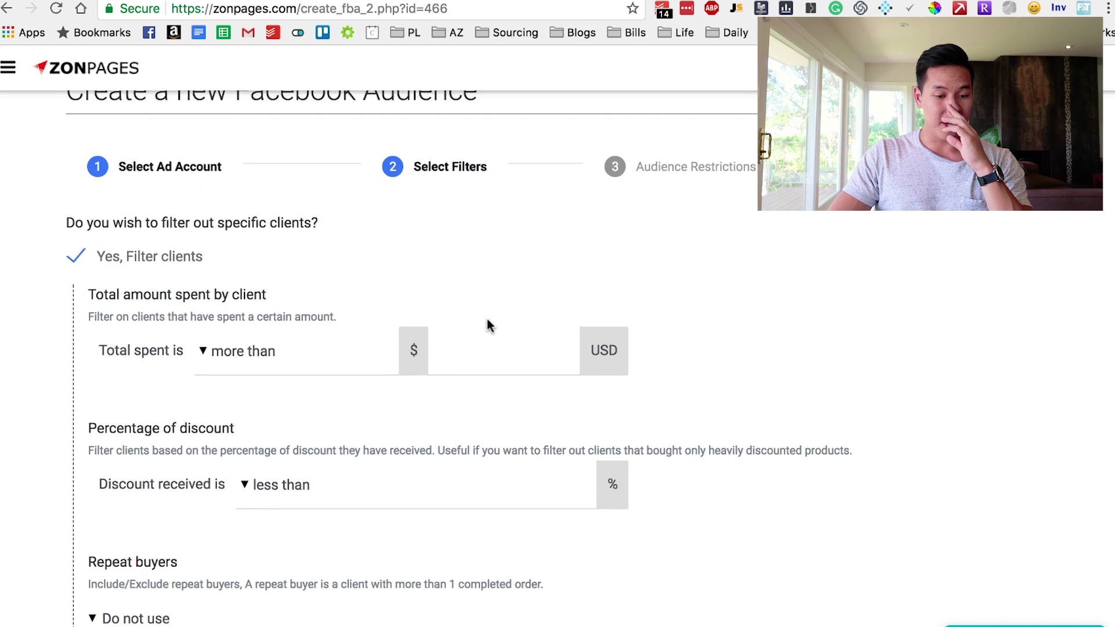
{"action": "scroll", "coordinate": [488, 326], "scroll_direction": "down", "scroll_amount": 2}
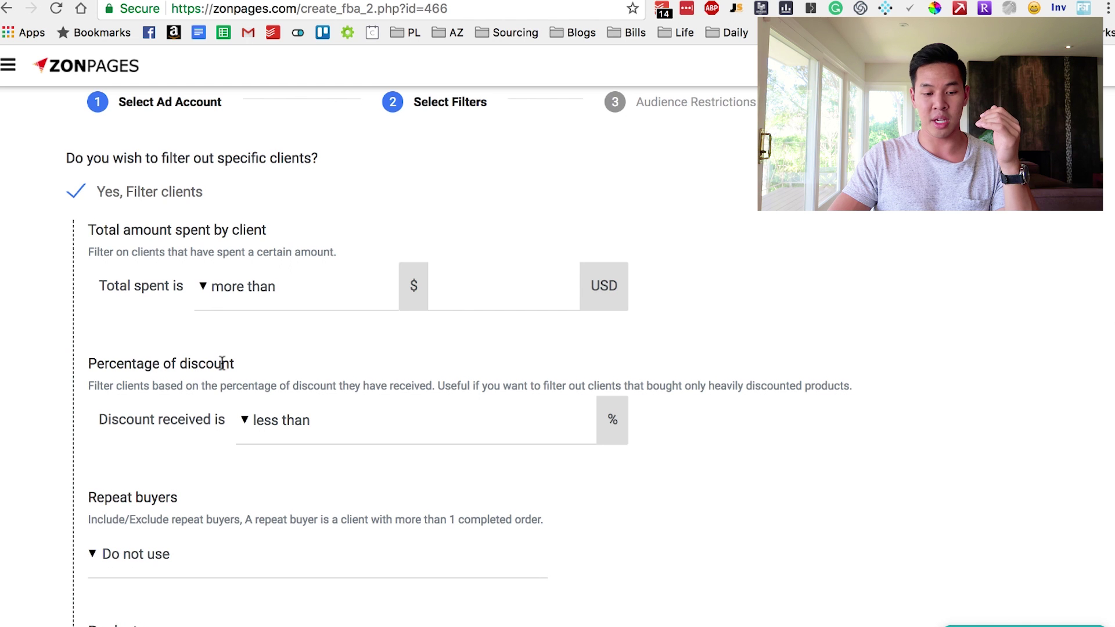
{"action": "left_click", "coordinate": [359, 424]}
{"action": "left_click", "coordinate": [346, 481]}
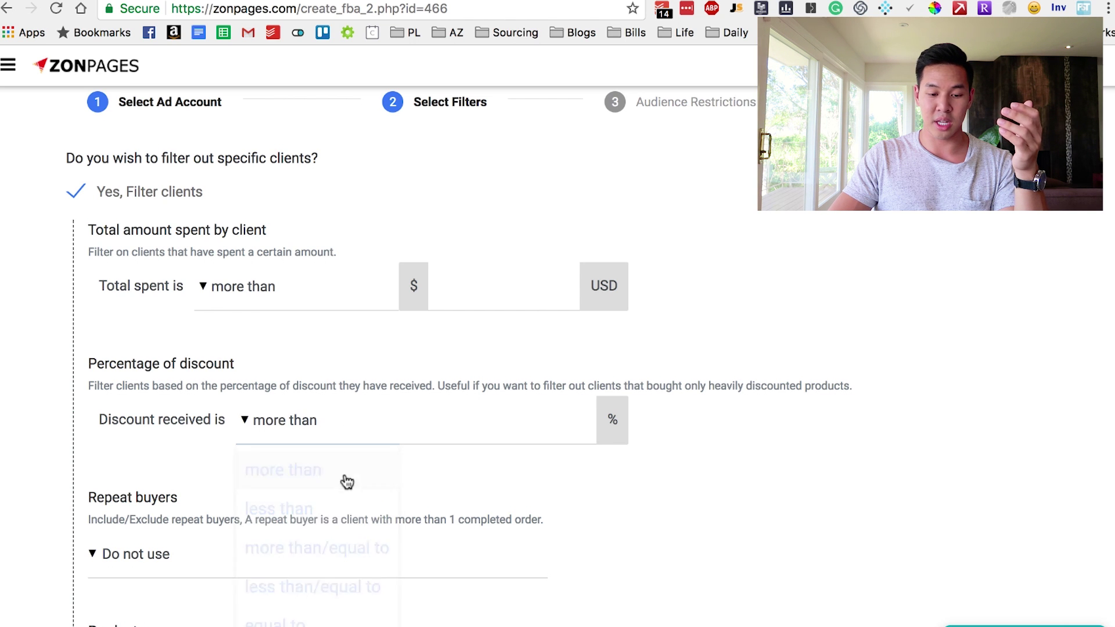
- Set the discount-received percentage in the client filter to 10%
{"action": "left_click", "coordinate": [560, 428]}
{"action": "type", "text": "90"}
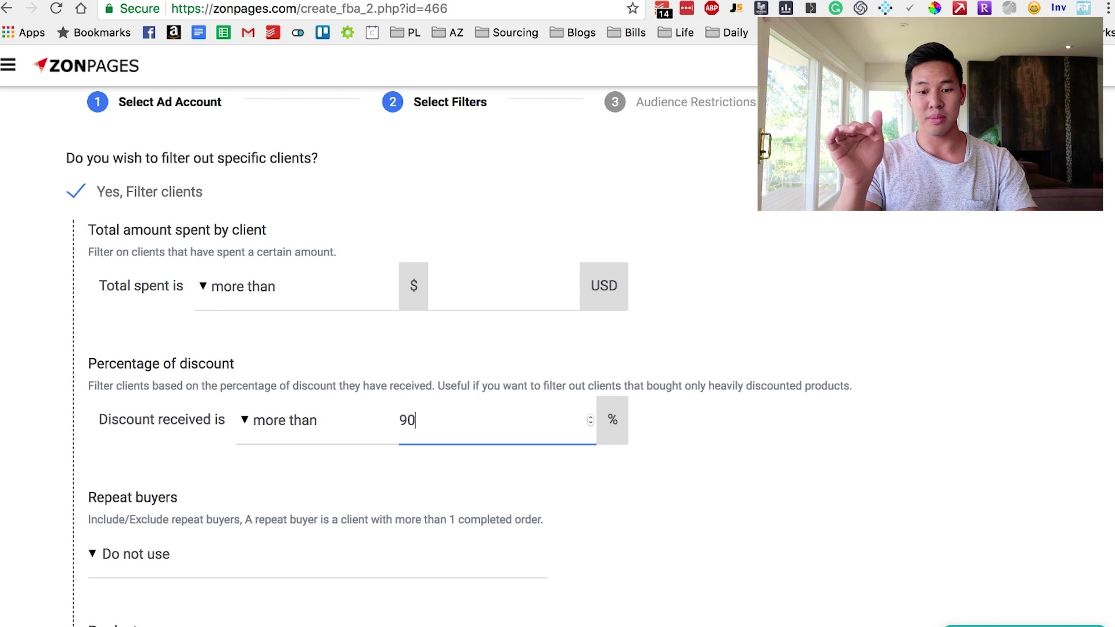
{"action": "key", "text": "BackSpace"}
{"action": "key", "text": "BackSpace"}
{"action": "type", "text": "75"}
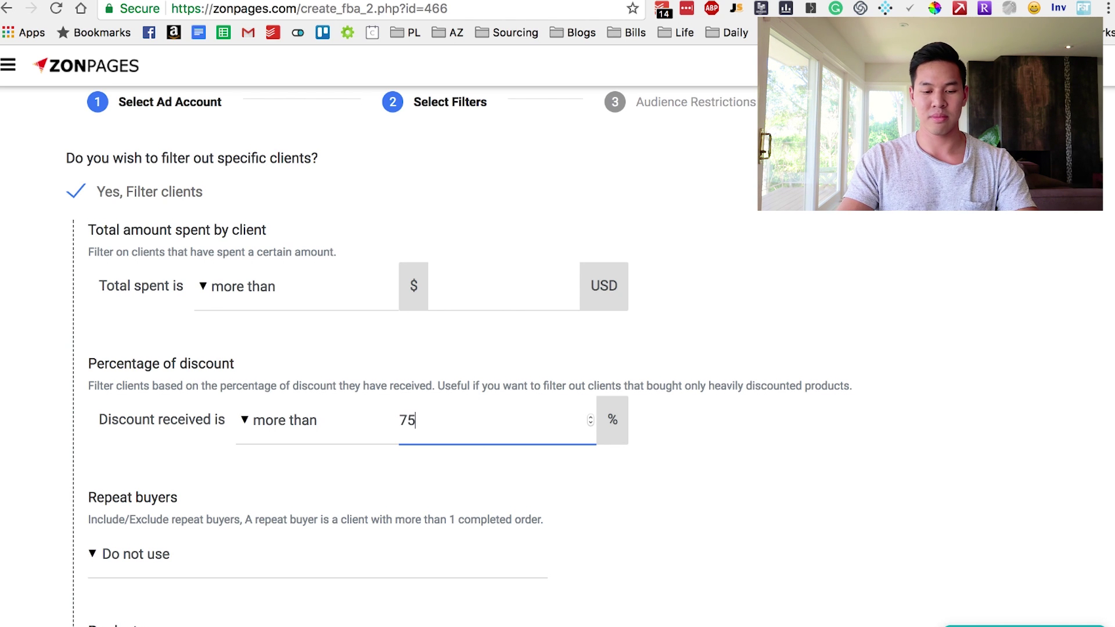
{"action": "key", "text": "BackSpace"}
{"action": "key", "text": "BackSpace"}
{"action": "type", "text": "10"}
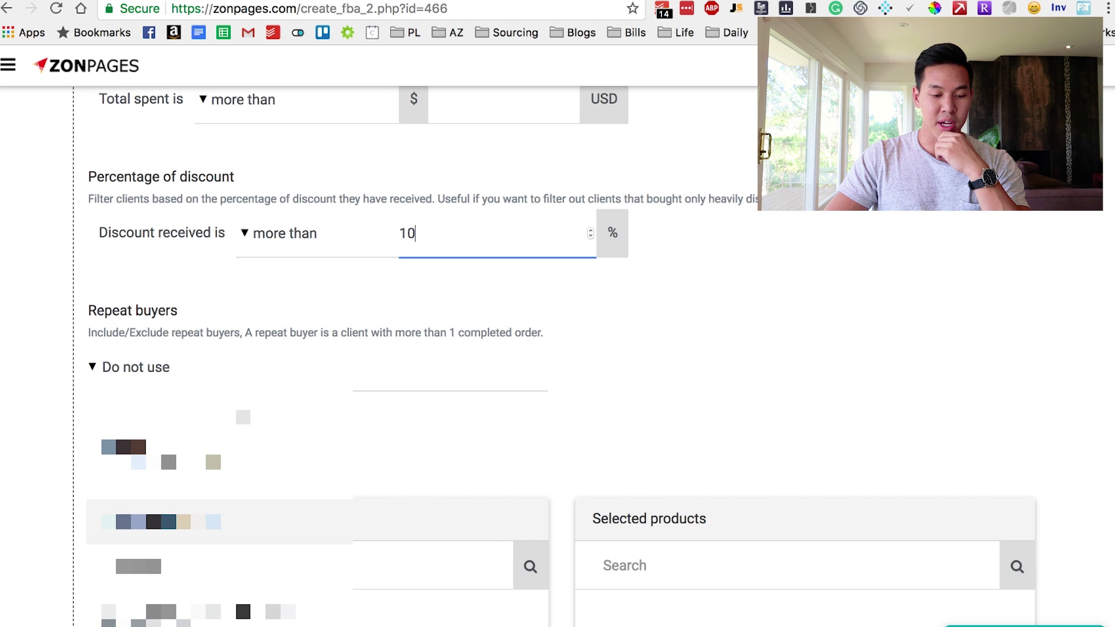
- Add products to the filter's selected products and continue to the audience restrictions
{"action": "scroll", "coordinate": [406, 435], "scroll_direction": "down", "scroll_amount": 3}
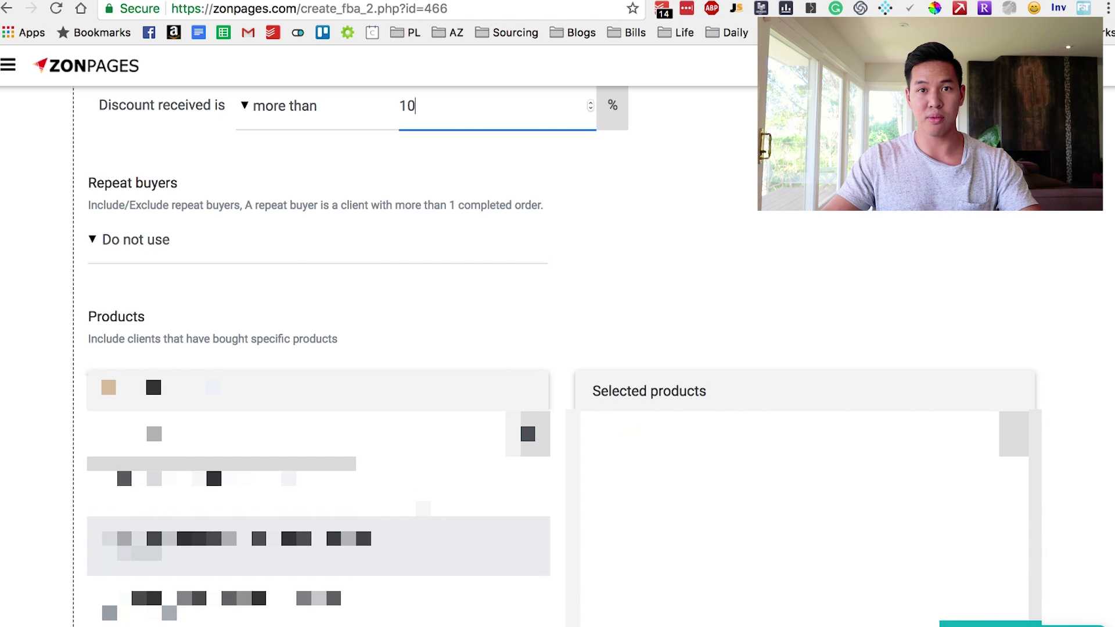
{"action": "left_click", "coordinate": [221, 479]}
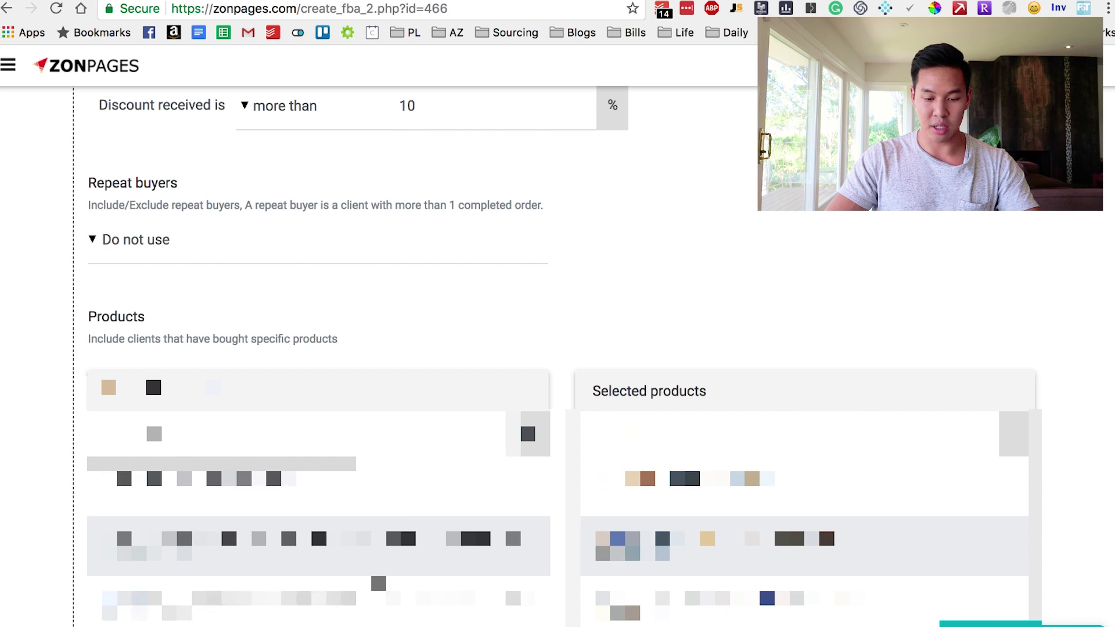
{"action": "left_click", "coordinate": [314, 546]}
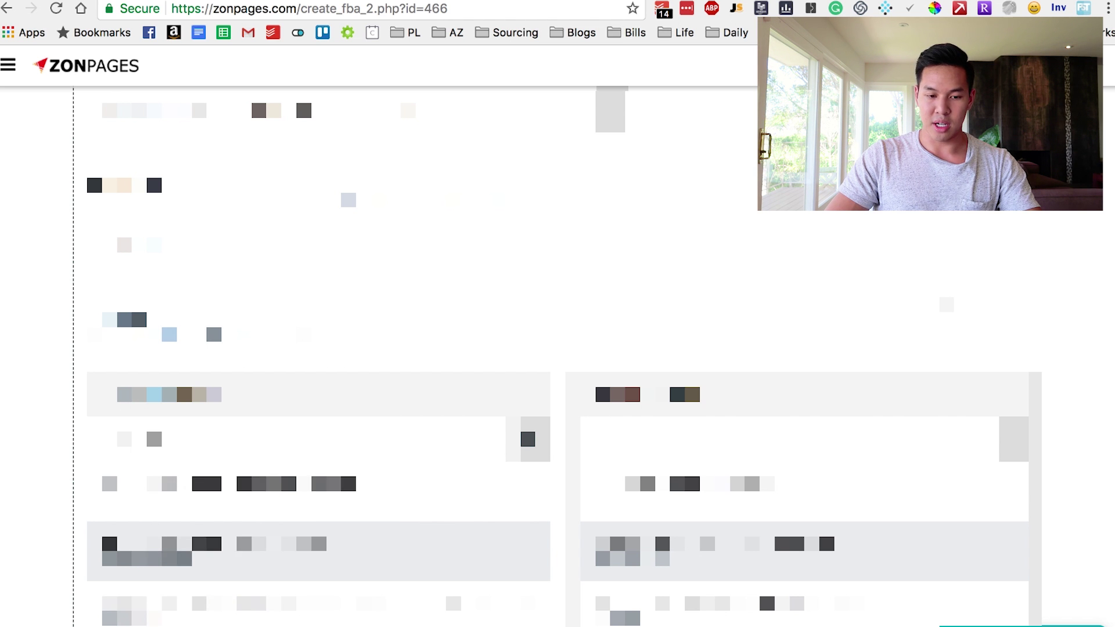
{"action": "scroll", "coordinate": [1040, 309], "scroll_direction": "down", "scroll_amount": 5}
{"action": "scroll", "coordinate": [1049, 312], "scroll_direction": "down", "scroll_amount": 1}
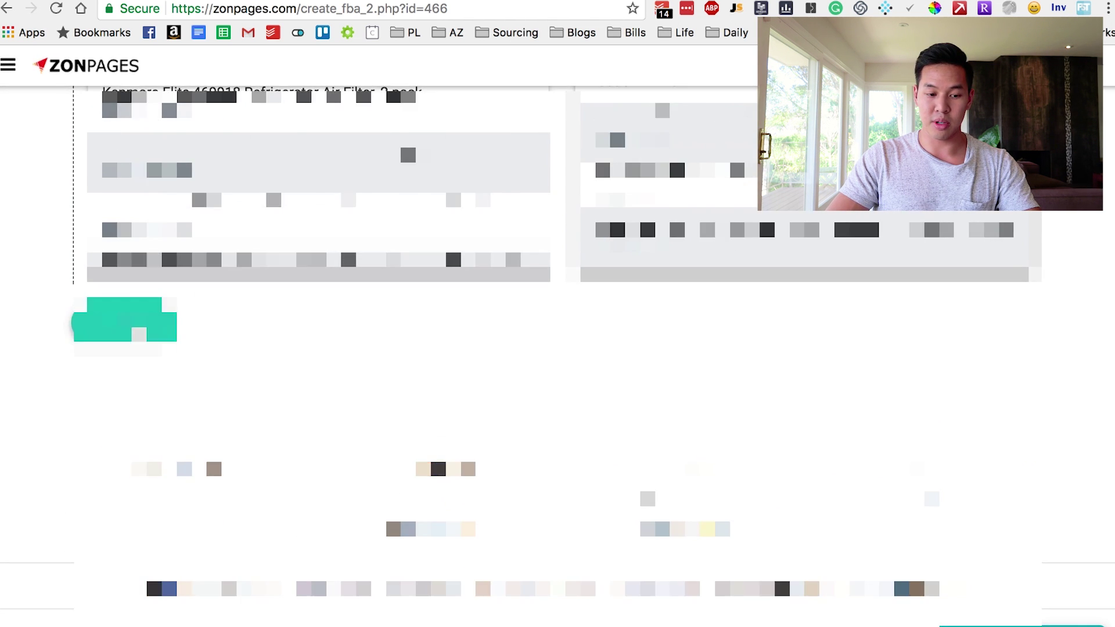
{"action": "left_click", "coordinate": [140, 325]}
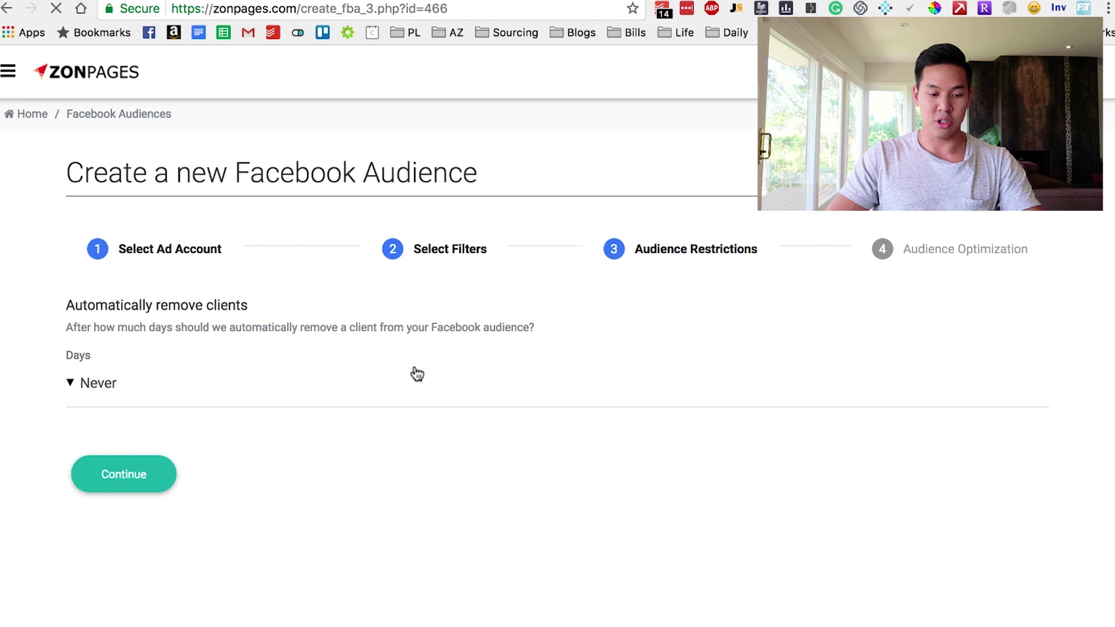
- Set automatic client removal to Never and create the Facebook audience without appending emails and phone numbers
{"action": "left_click", "coordinate": [113, 394]}
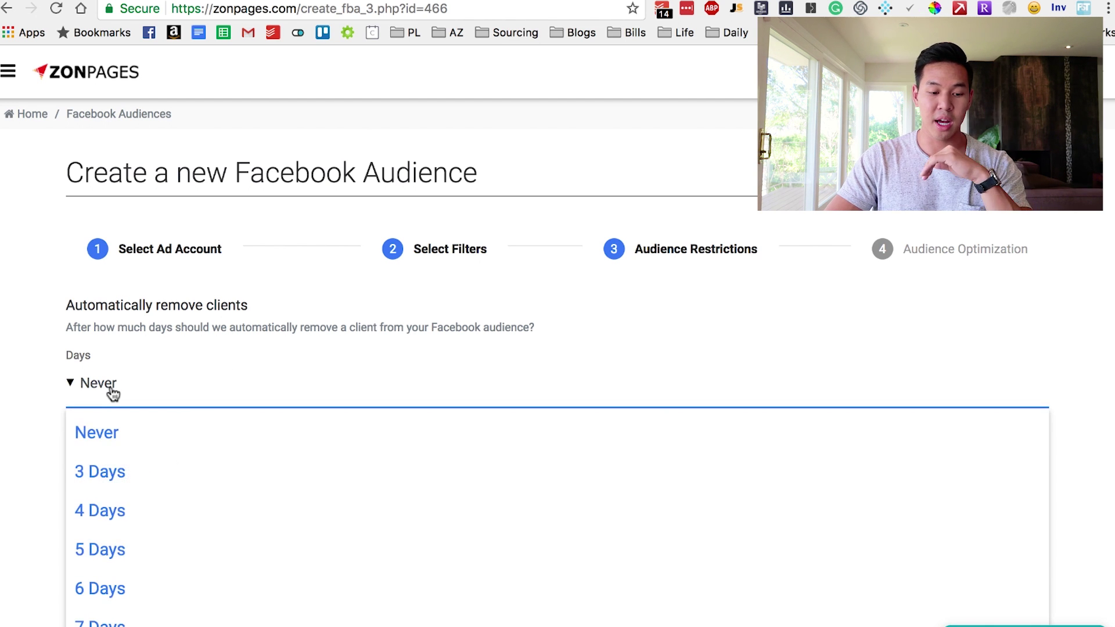
{"action": "left_click", "coordinate": [95, 428]}
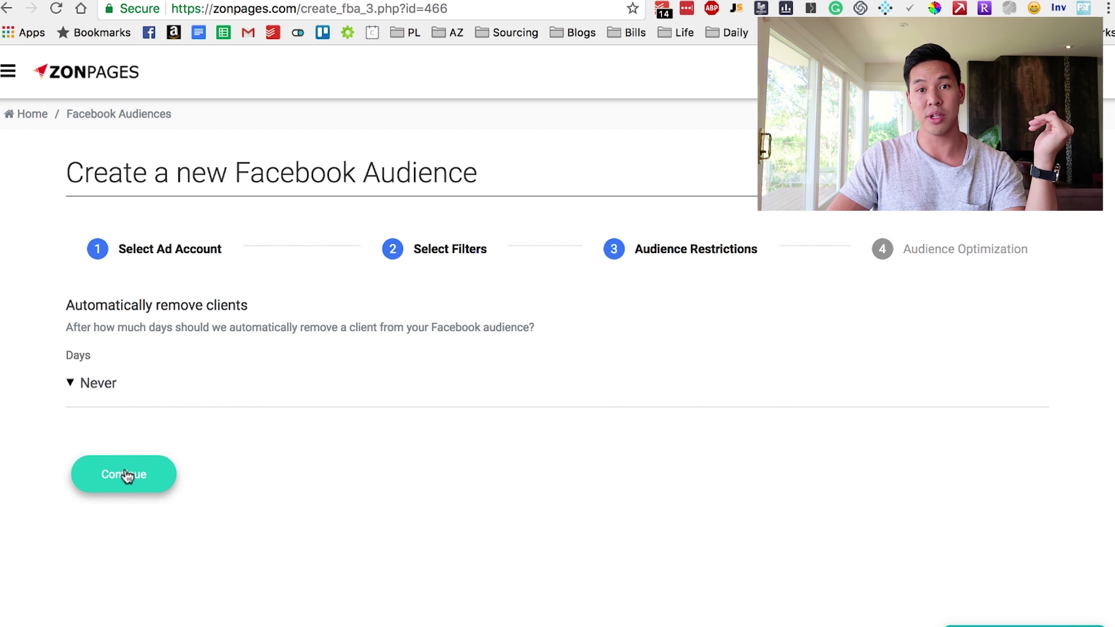
{"action": "left_click", "coordinate": [126, 474]}
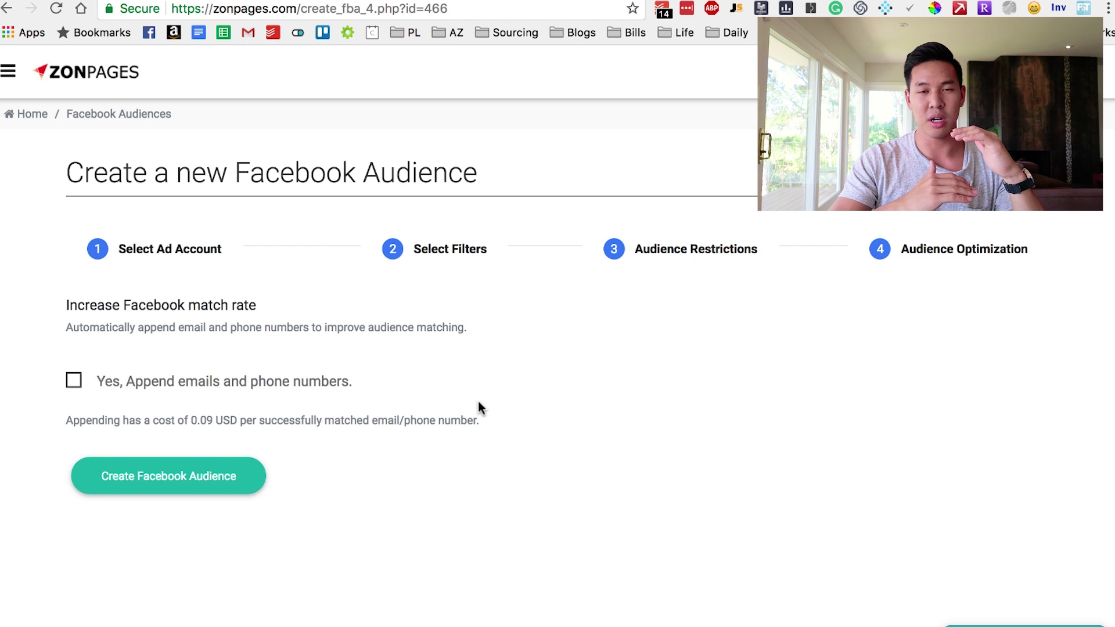
{"action": "left_click", "coordinate": [184, 470]}
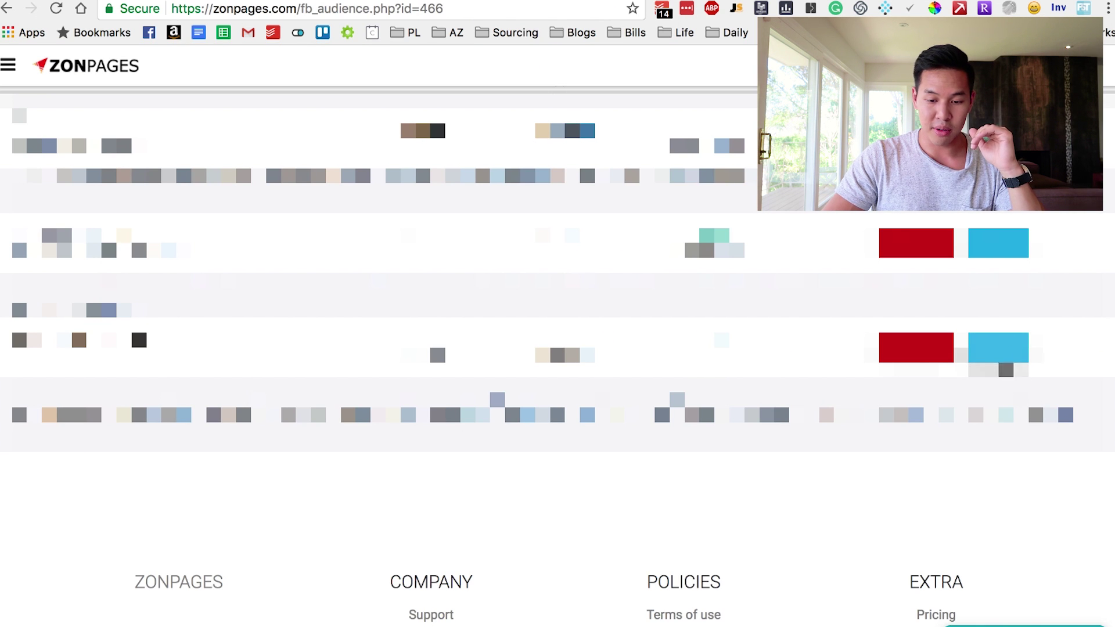
- Open the audience in Facebook's Asset Library and examine the Zonpages-created custom audience and the older audiences in the list
{"action": "left_click", "coordinate": [1000, 356]}
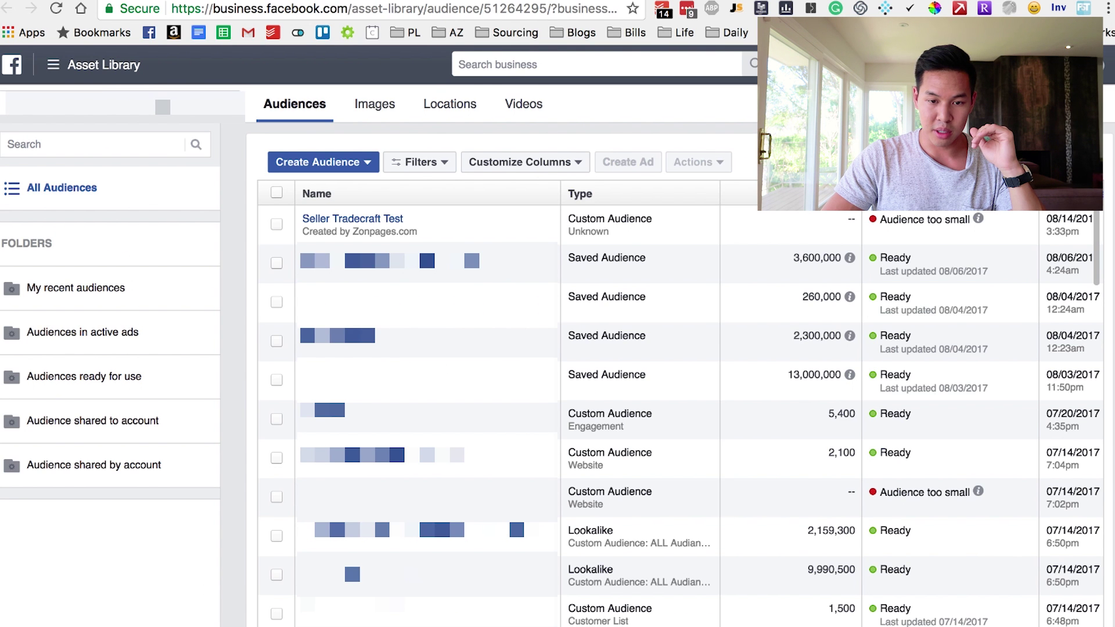
{"action": "left_click_drag", "start_coordinate": [302, 232], "coordinate": [407, 233]}
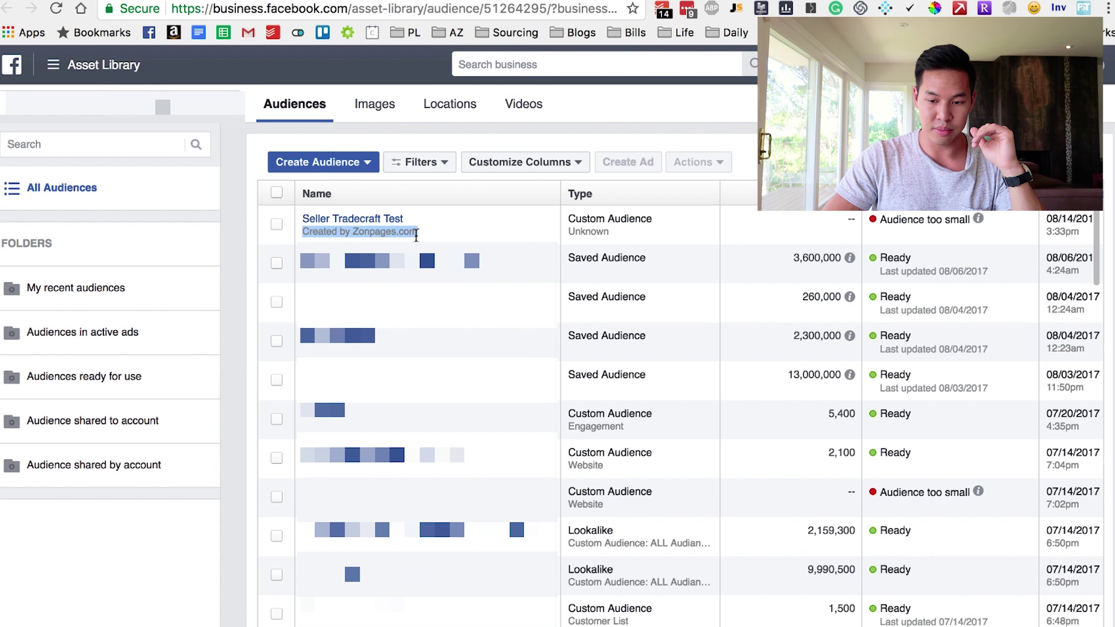
{"action": "left_click", "coordinate": [428, 242]}
{"action": "mouse_move", "coordinate": [323, 232]}
{"action": "left_click_drag", "start_coordinate": [312, 234], "coordinate": [423, 236]}
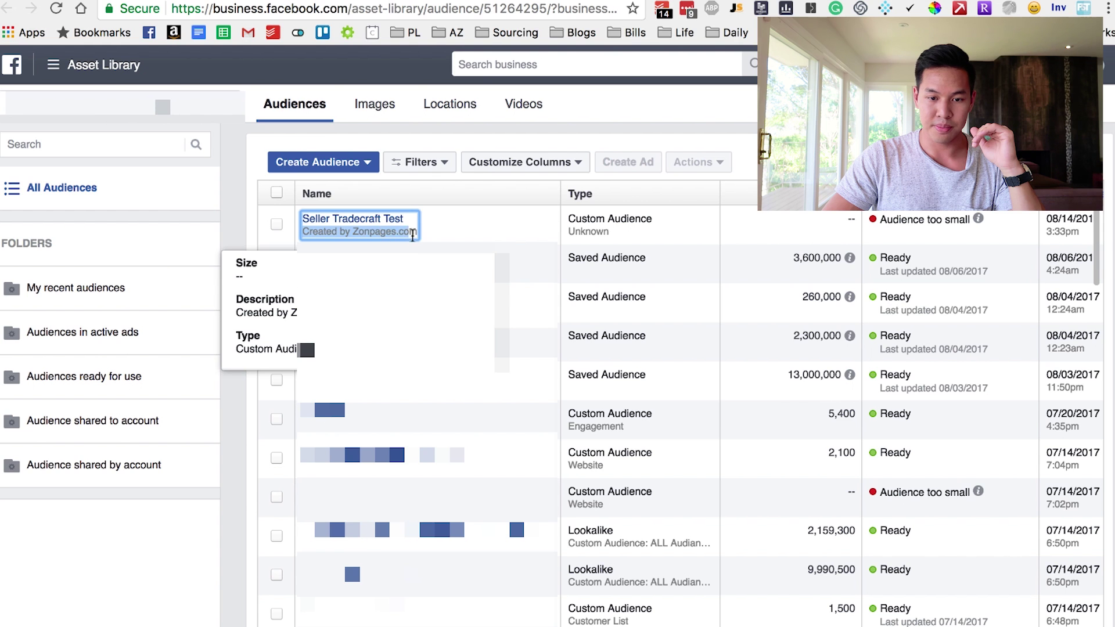
{"action": "left_click", "coordinate": [451, 242]}
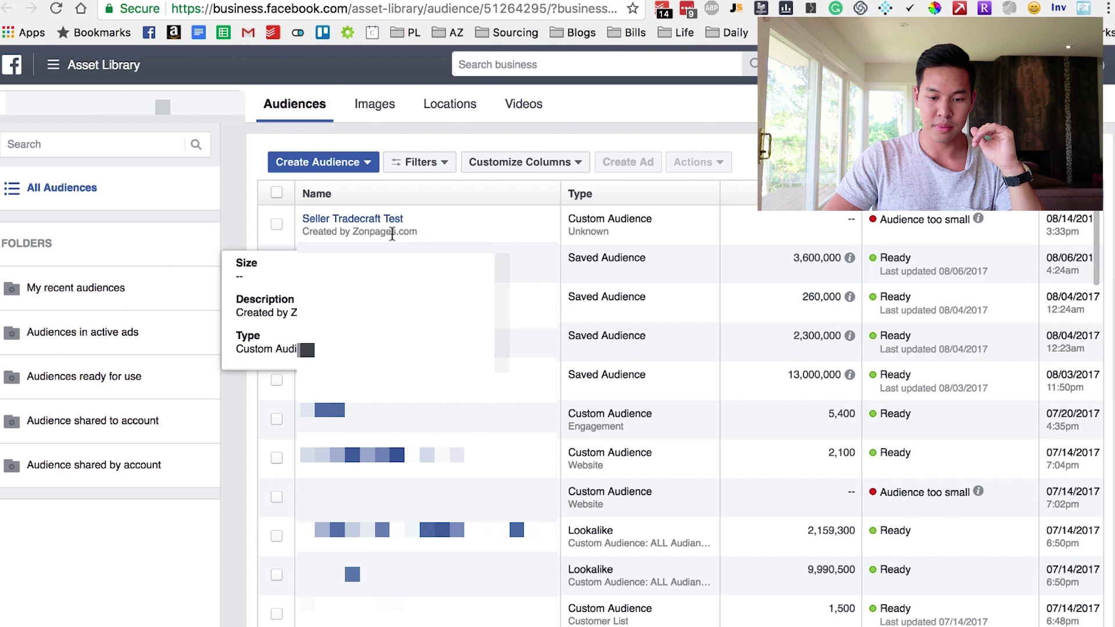
{"action": "left_click", "coordinate": [403, 231]}
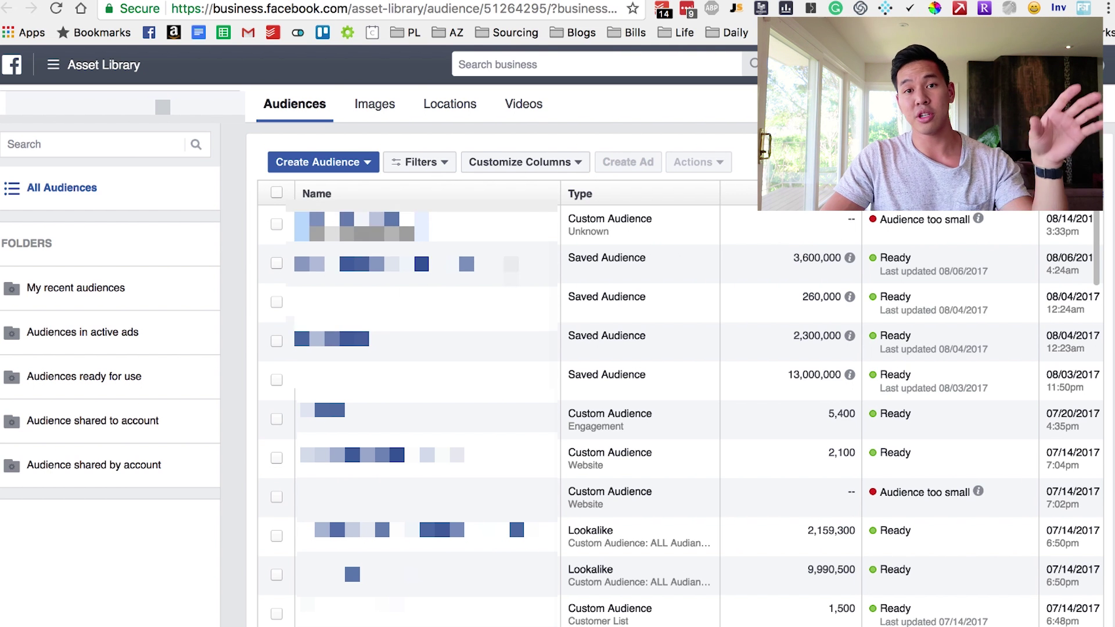
{"action": "scroll", "coordinate": [641, 250], "scroll_direction": "down", "scroll_amount": 7}
{"action": "scroll", "coordinate": [313, 400], "scroll_direction": "down", "scroll_amount": 3}
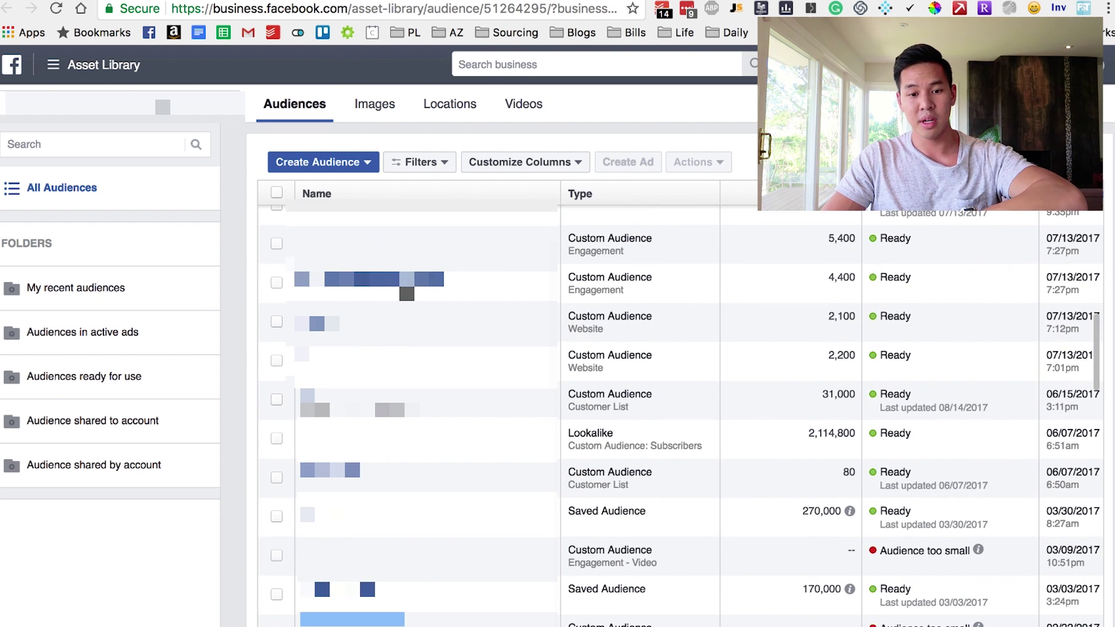
{"action": "mouse_move", "coordinate": [313, 401]}
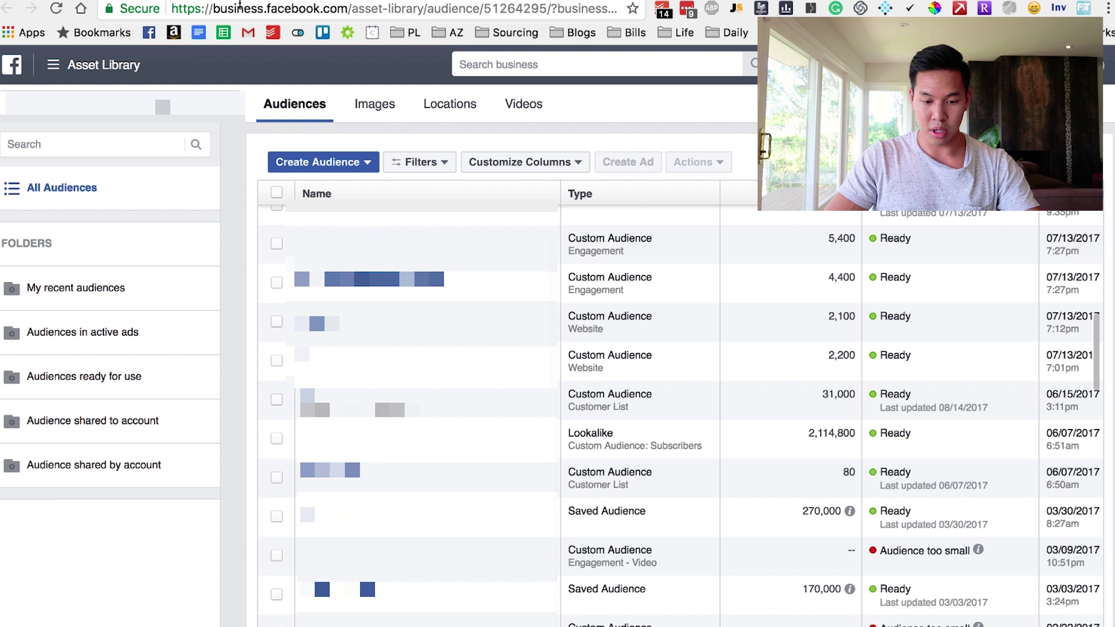
{"action": "key", "text": "ctrl+Left"}
{"action": "key", "text": "Right"}
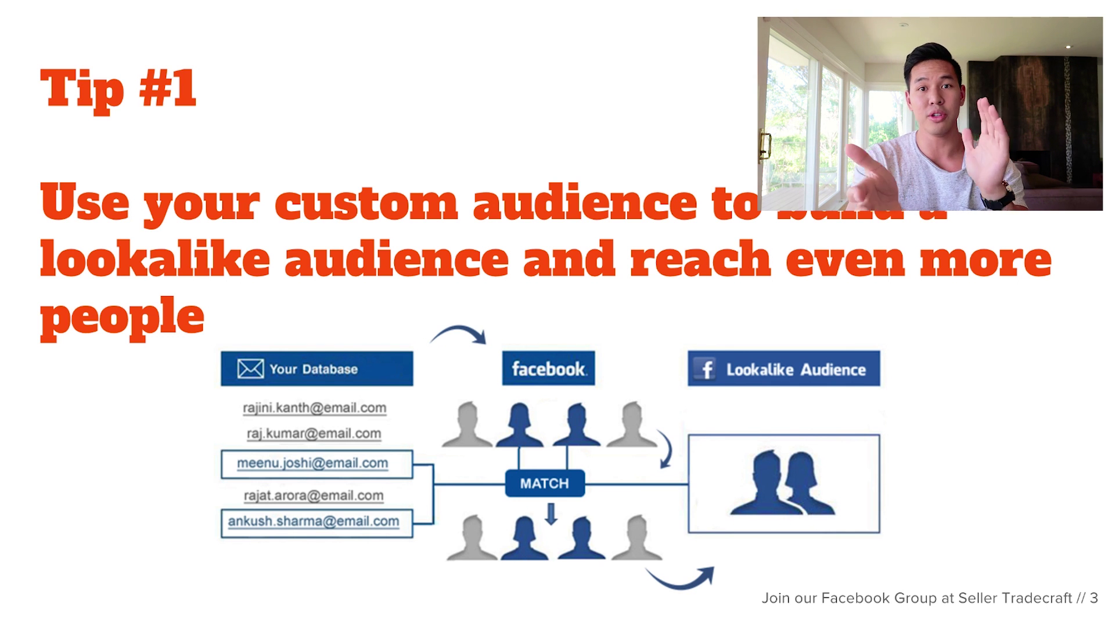
{"action": "key", "text": "ctrl+Left"}
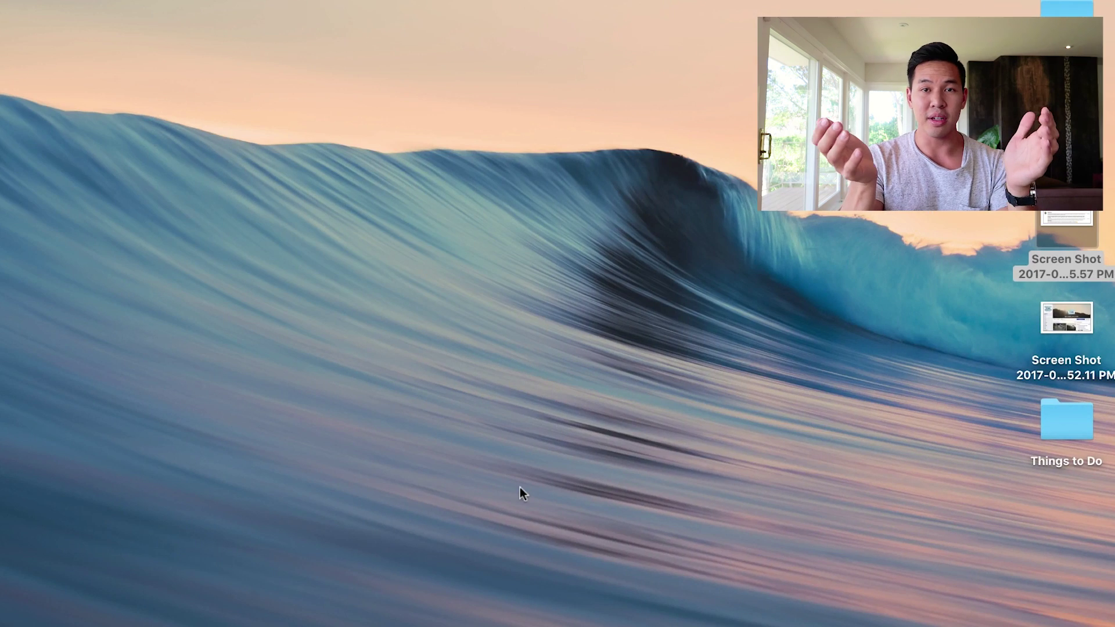
{"action": "key", "text": "ctrl+Right"}
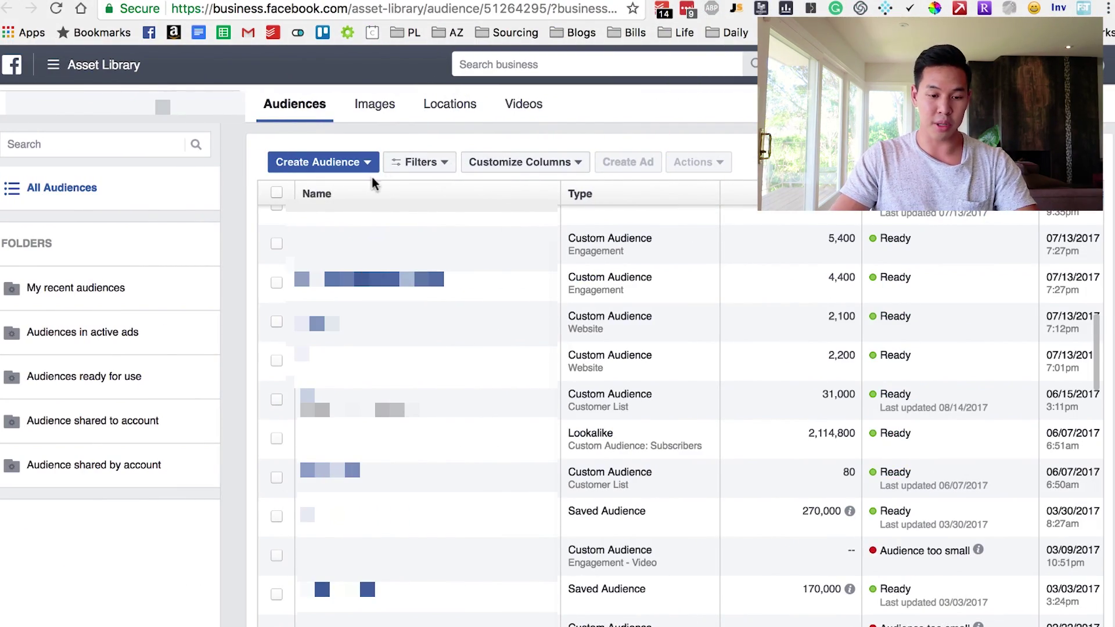
- Select the 31,000-person Customer List custom audience and start creating a lookalike audience
{"action": "scroll", "coordinate": [372, 244], "scroll_direction": "up", "scroll_amount": 3}
{"action": "scroll", "coordinate": [407, 377], "scroll_direction": "down", "scroll_amount": 3}
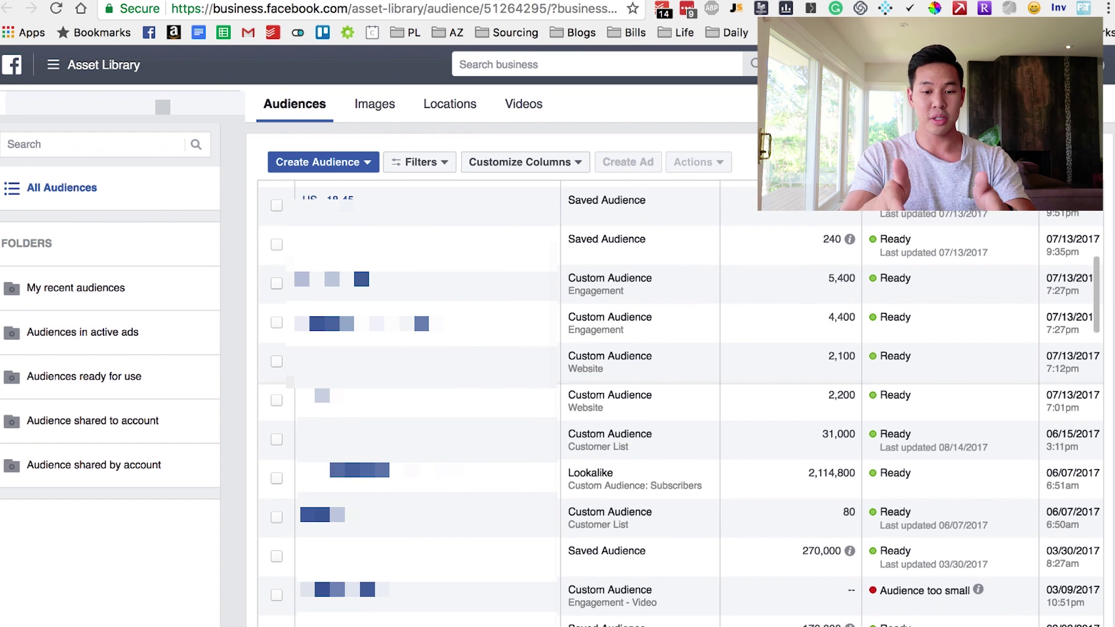
{"action": "left_click", "coordinate": [276, 439]}
{"action": "left_click", "coordinate": [361, 166]}
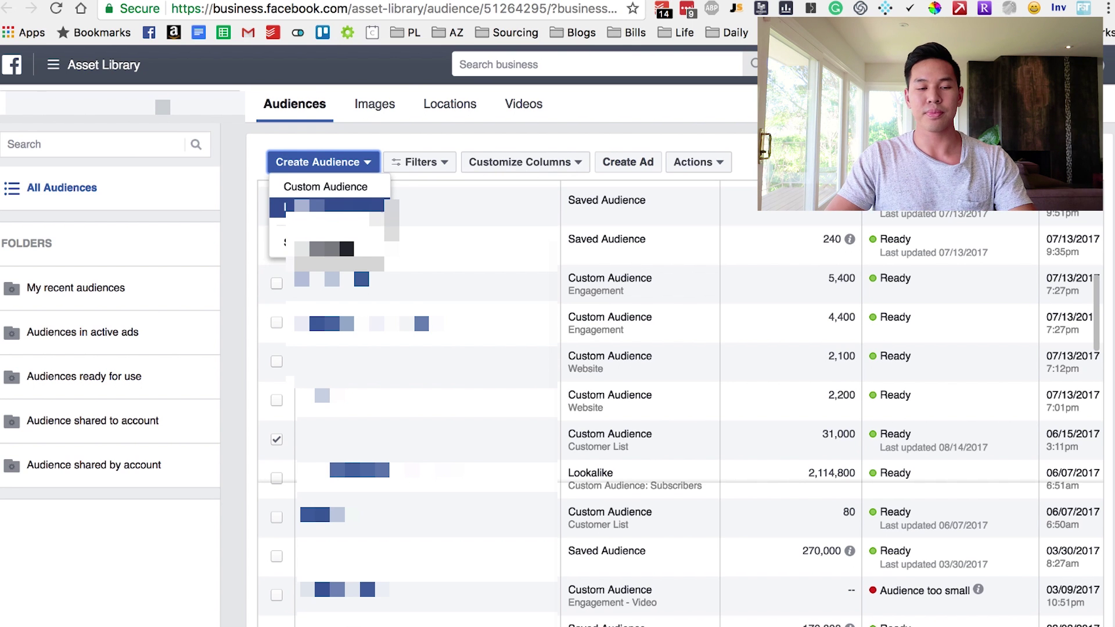
{"action": "left_click", "coordinate": [328, 206]}
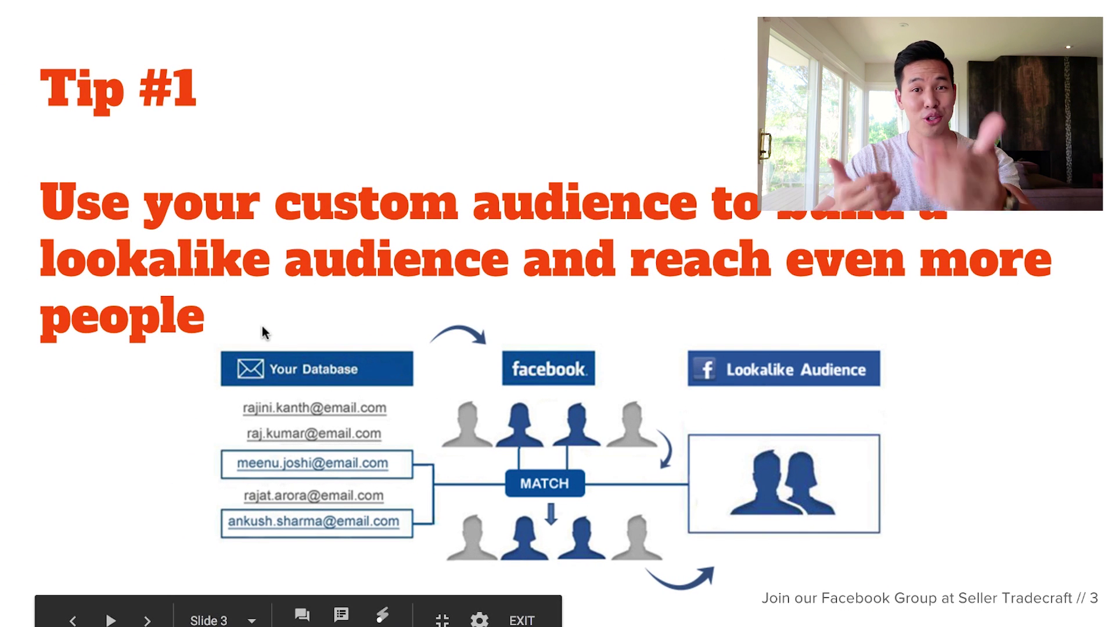
{"action": "key", "text": "Right"}
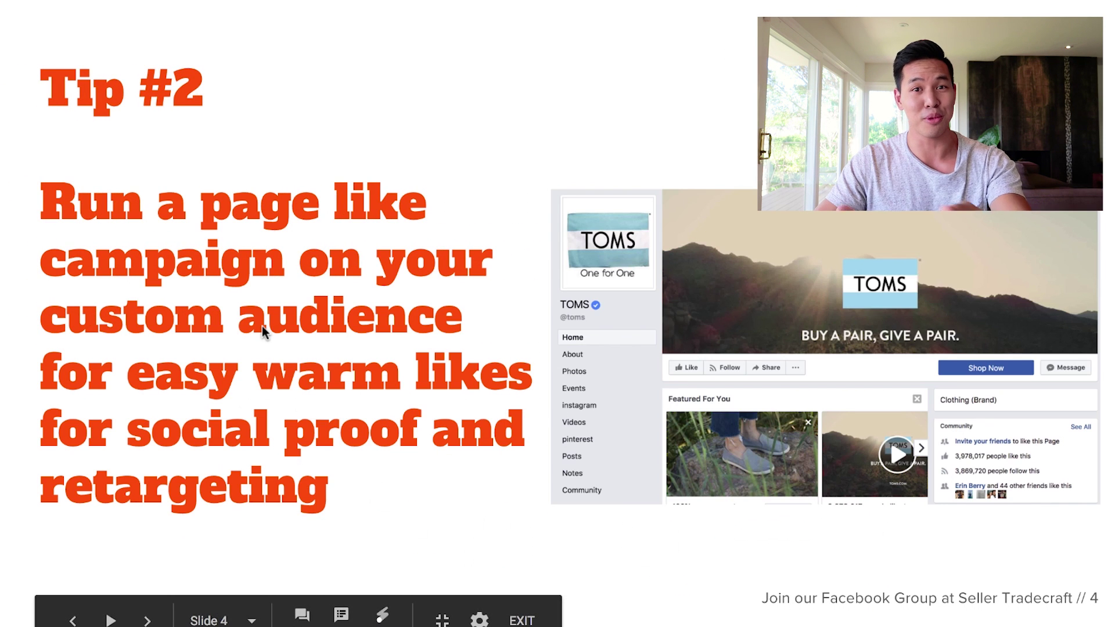